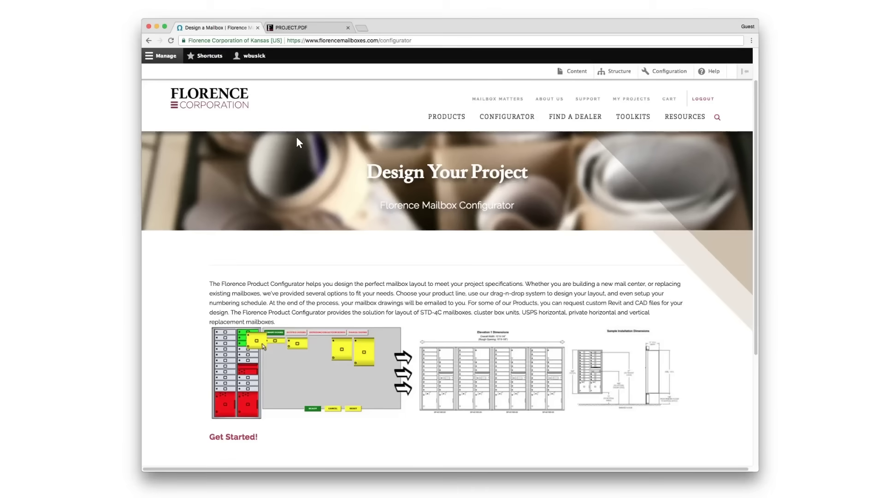
Start a new mailbox configuration from the Design Your Project landing page
click(234, 437)
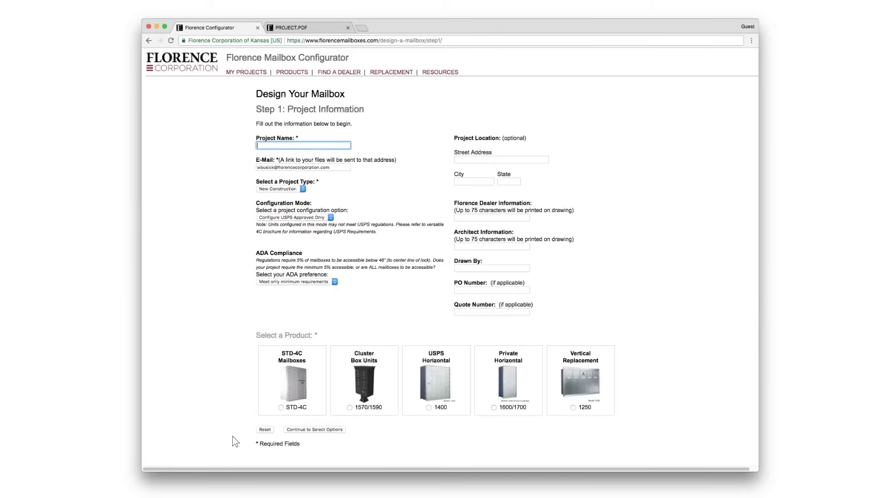
Enter project 'Skyridge Apartments' with the saved street address, city and state, and choose USPS Horizontal 1400
text(Skyridge Apartments)
key(Tab)
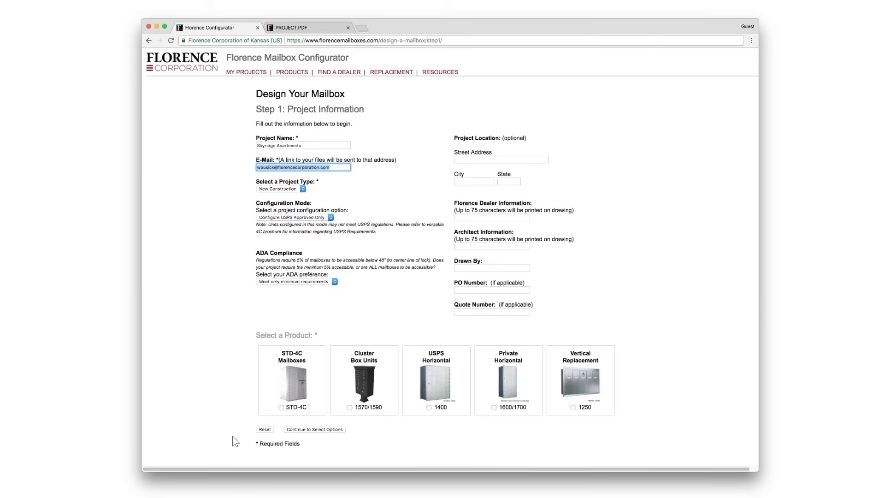
key(Tab)
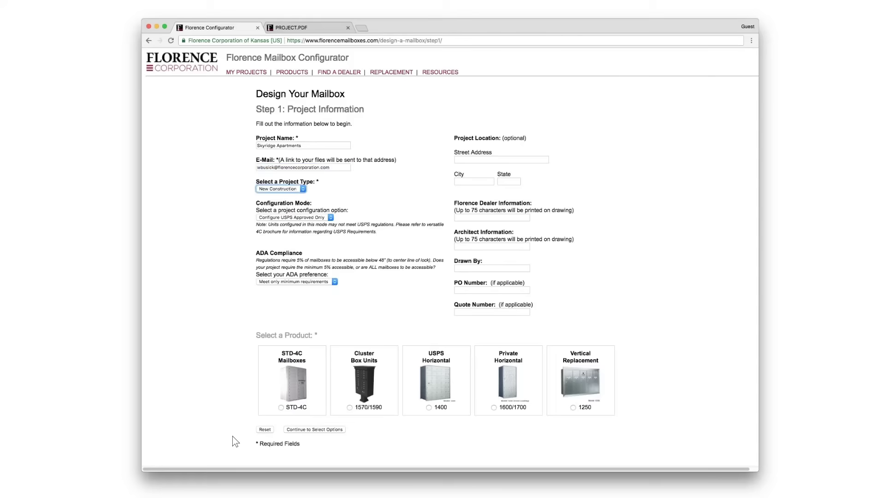
key(Tab)
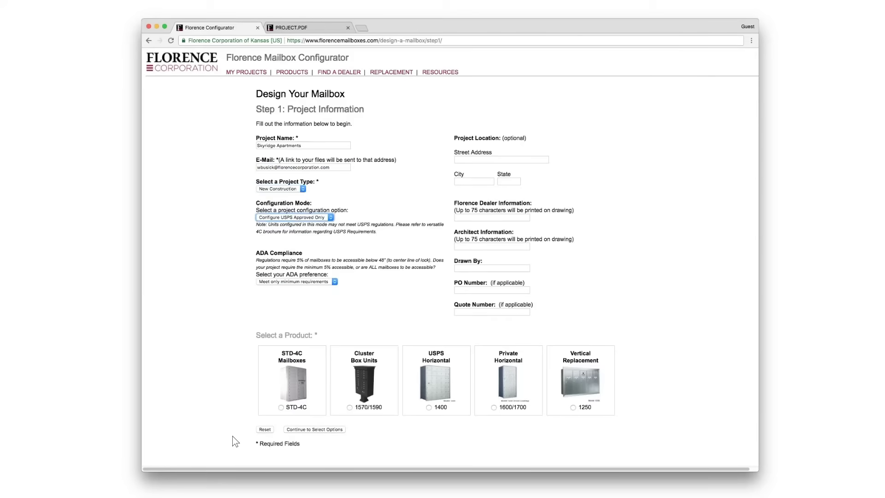
key(Tab)
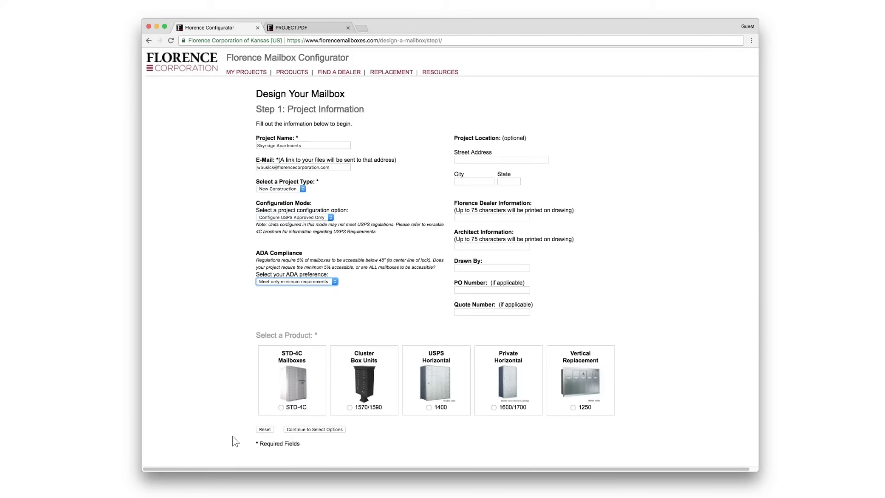
key(Tab)
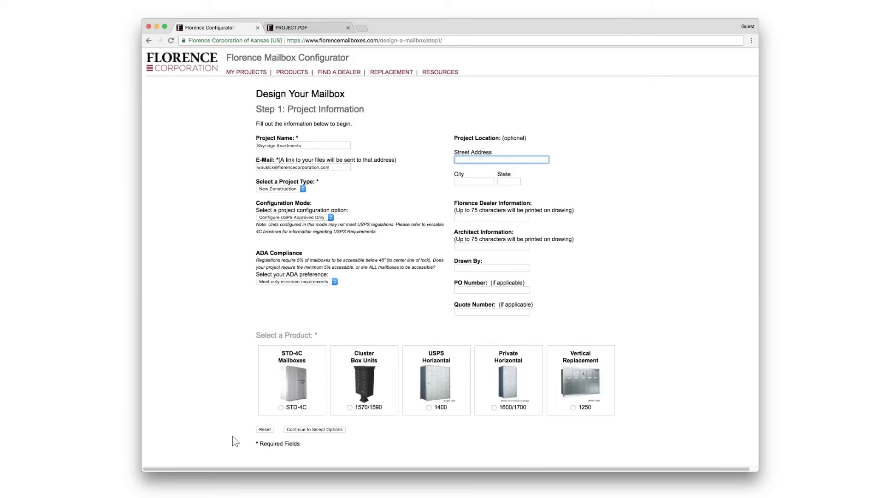
text(123 Meadolane)
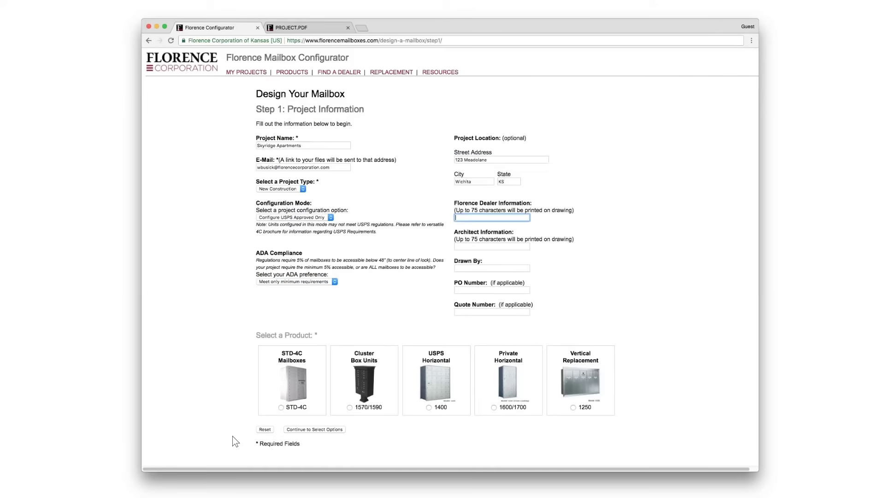
key(Tab)
key(Tab)
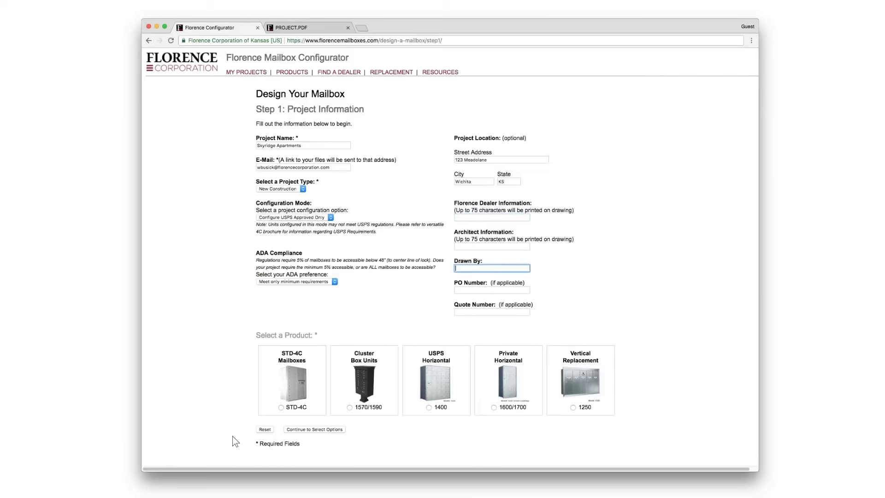
text(Wyndl)
click(429, 407)
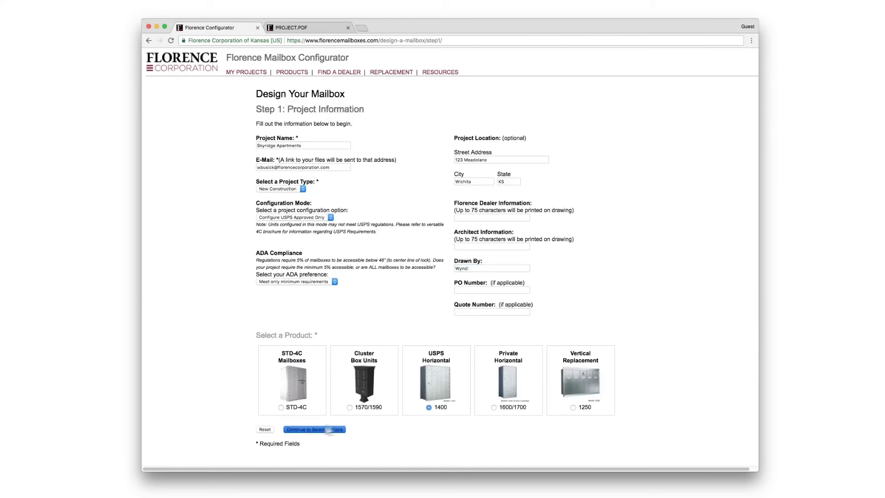
click(315, 429)
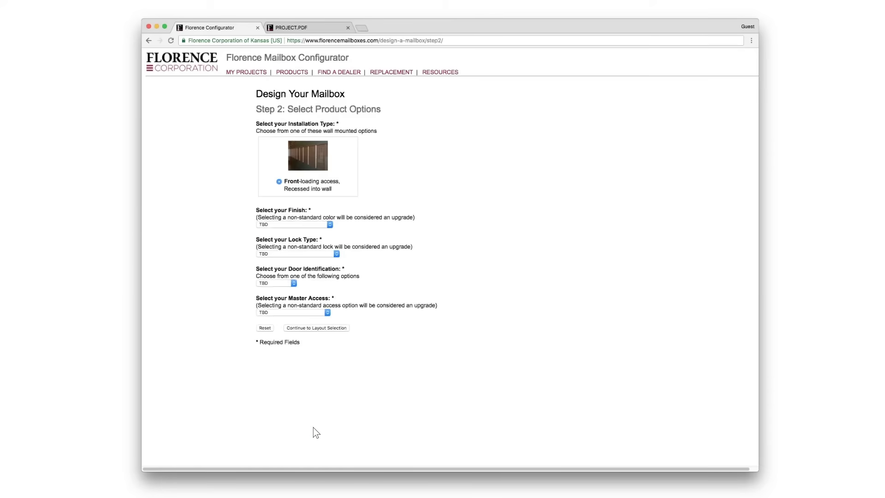
Choose Anodized Aluminum finish, 5 pin cam locks, Engraved door identification and USPS-prepared master access
click(330, 224)
key(Down)
key(Tab)
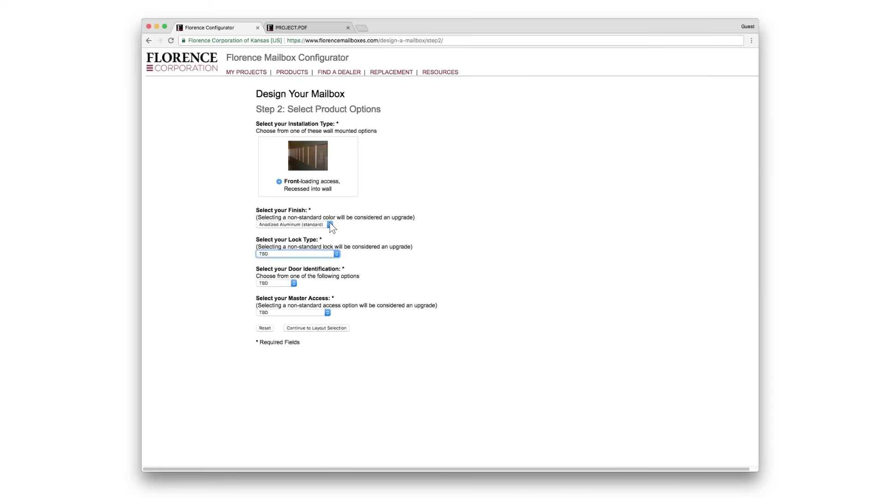
key(Down)
key(Tab)
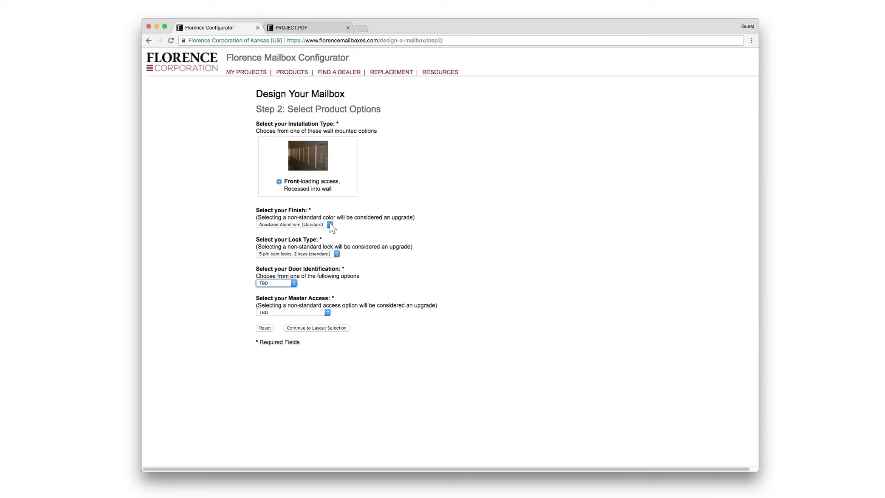
key(Down)
key(Tab)
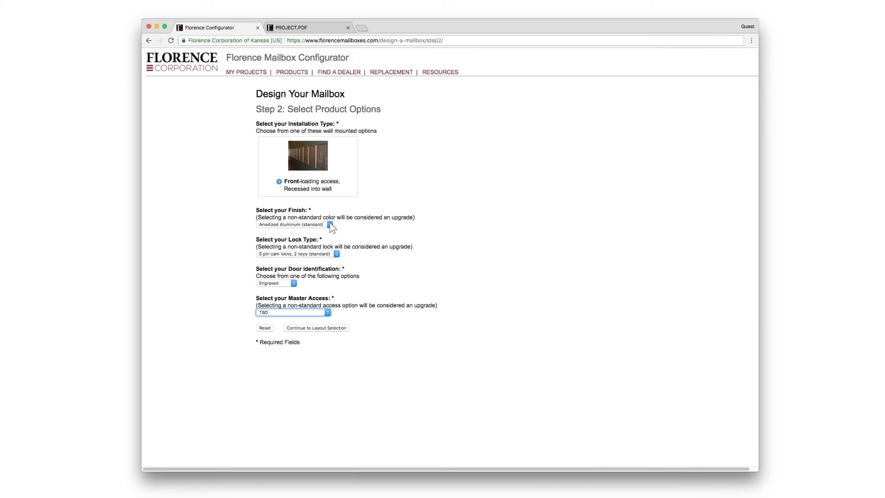
key(Down)
click(316, 328)
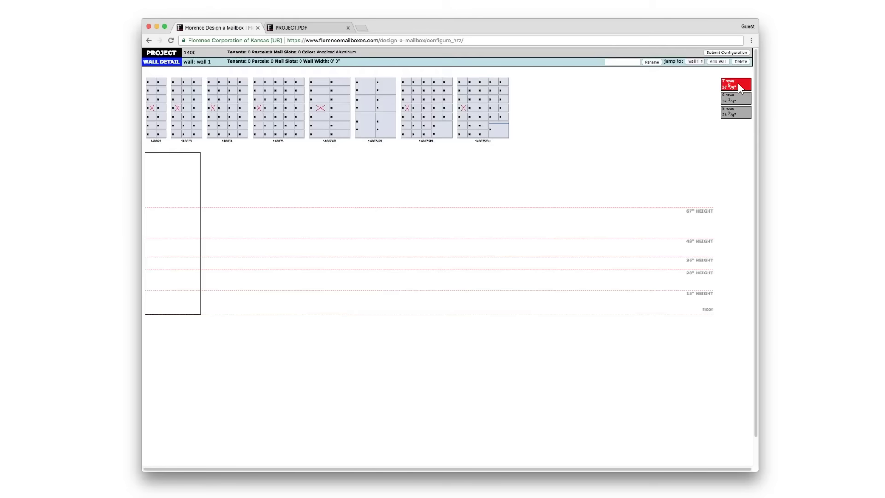
Compare the 6- and 5-row models, then place 7-row modules 140075 and 140075PL on wall 1
click(738, 98)
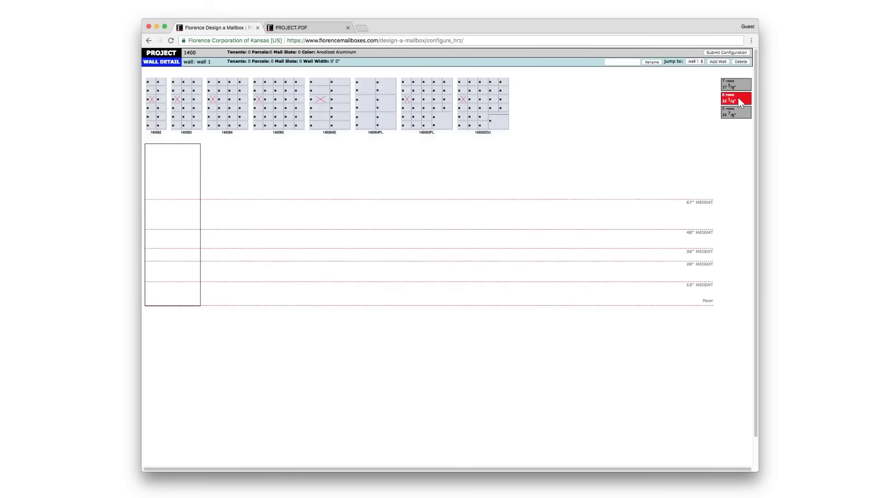
click(738, 112)
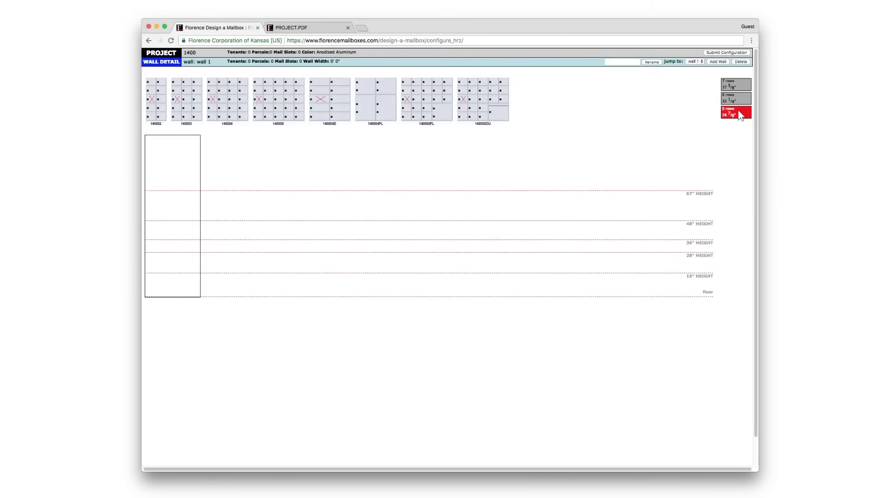
click(738, 84)
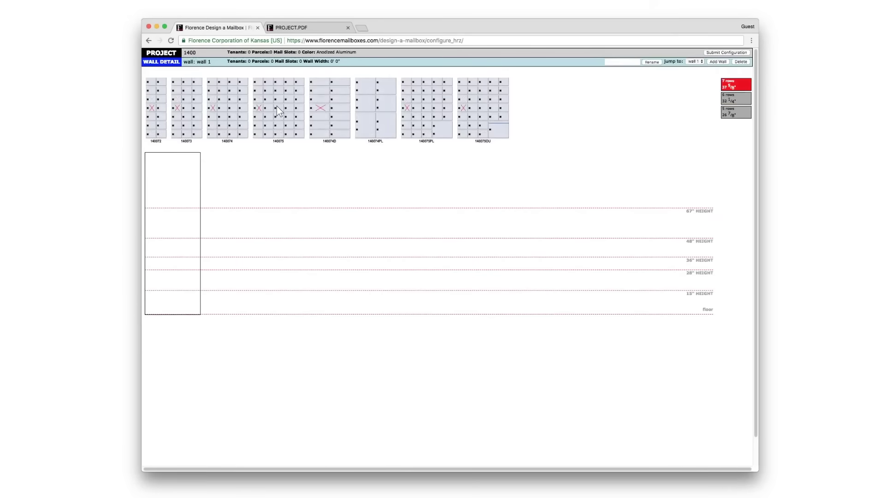
drag(277, 106, 180, 260)
drag(408, 127, 226, 248)
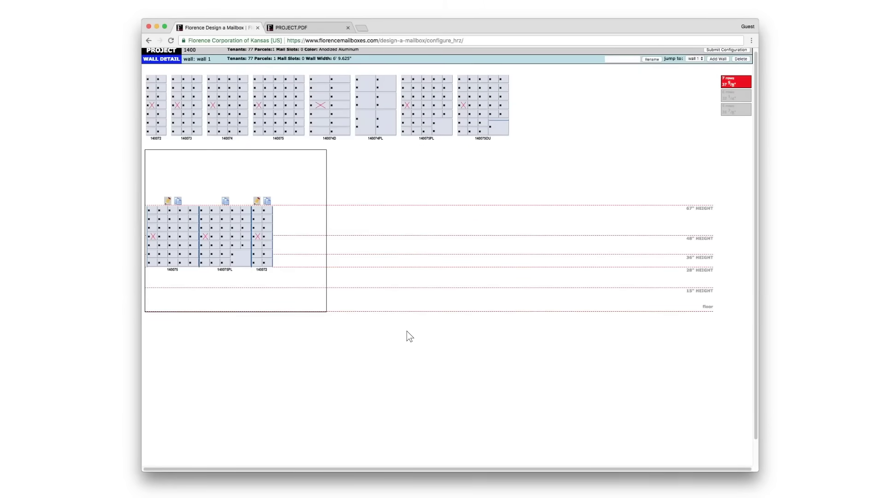
click(168, 201)
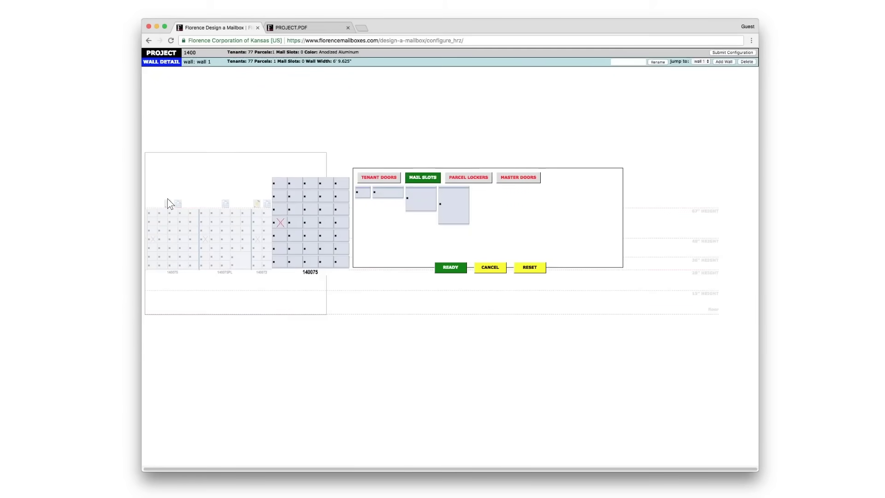
Add a mail slot to the fifth row of module 140075 and apply the change
drag(386, 192, 292, 236)
click(450, 267)
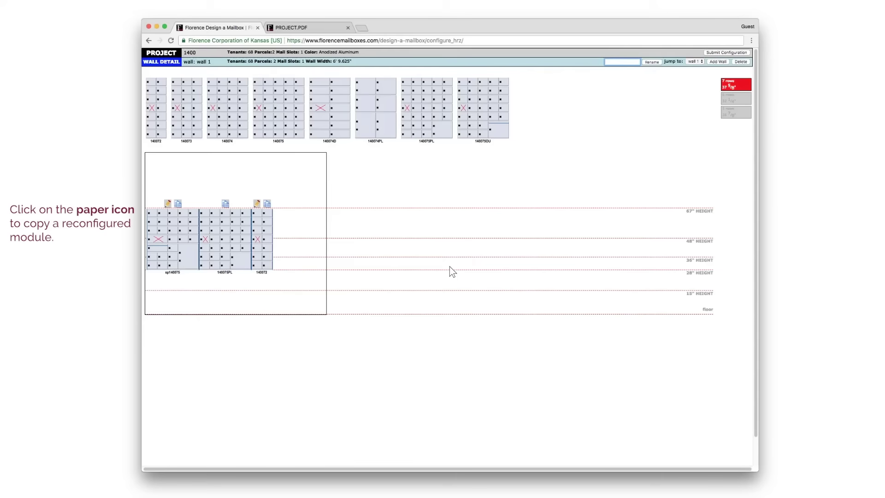
Rename the first wall to 'Pool house wall 1'
click(621, 62)
text(P)
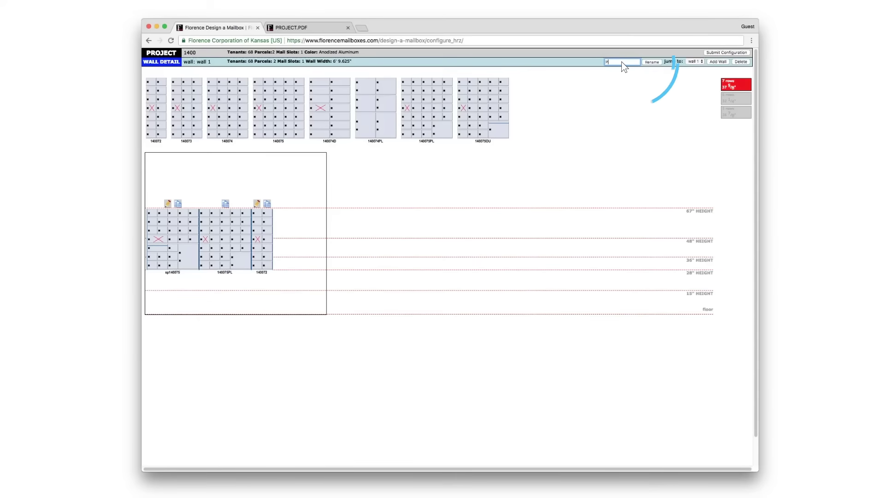
text(ool )
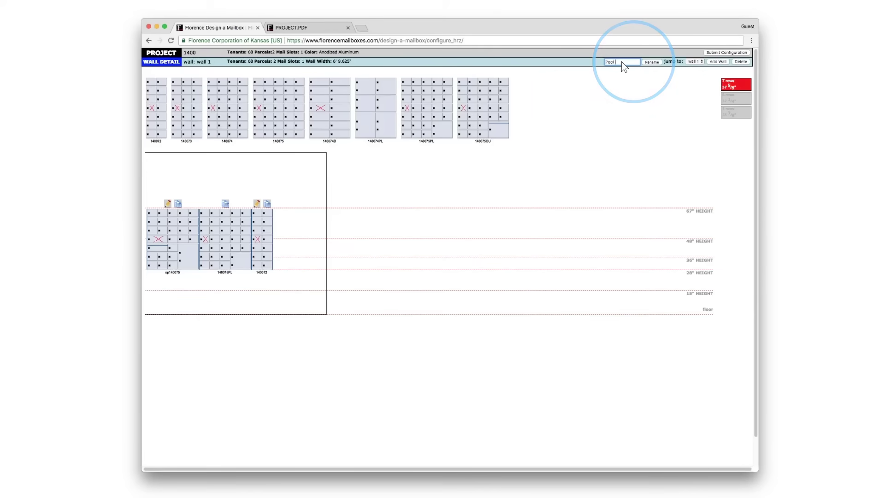
text(house wall)
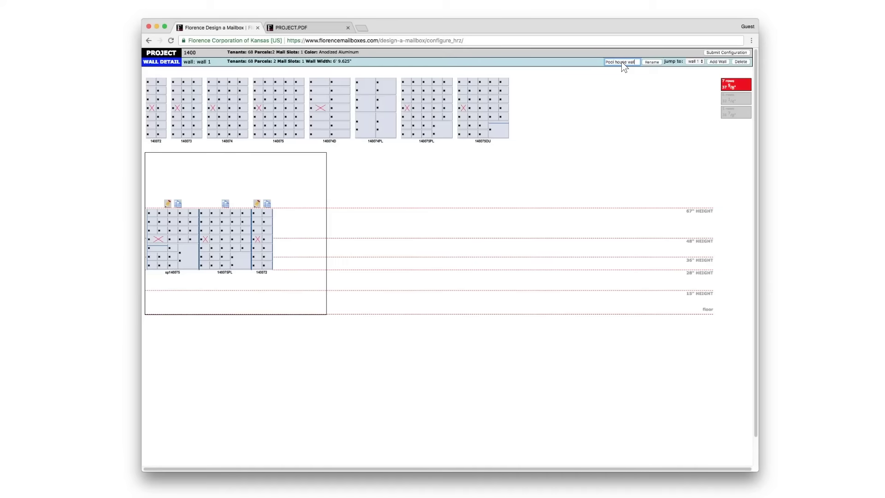
text( 1)
click(651, 62)
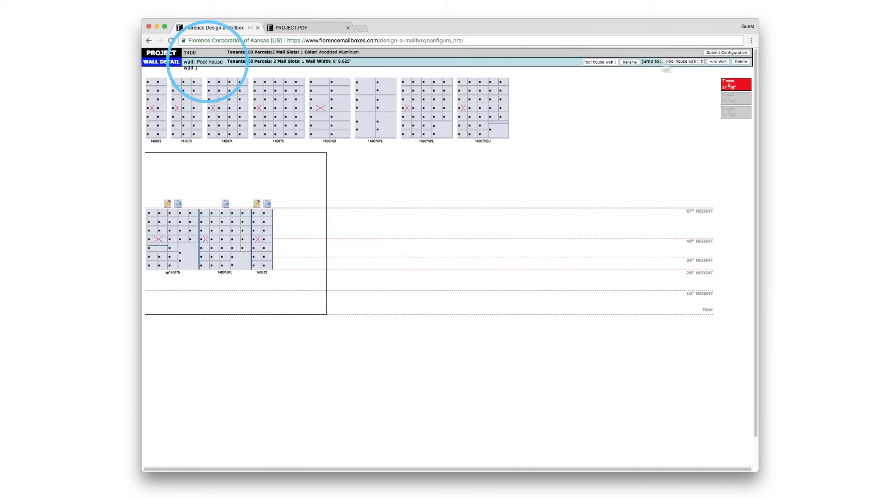
Add a second wall, Poolhouse wall 2, holding modules 140075, 140074 and 140074PL, and submit the layout
click(717, 62)
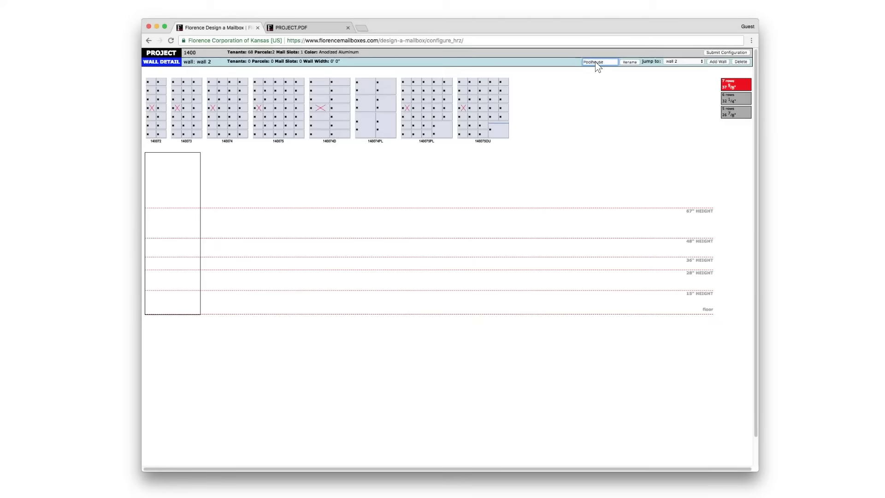
click(628, 60)
drag(282, 98, 187, 246)
drag(220, 138, 218, 240)
drag(358, 136, 262, 237)
click(216, 203)
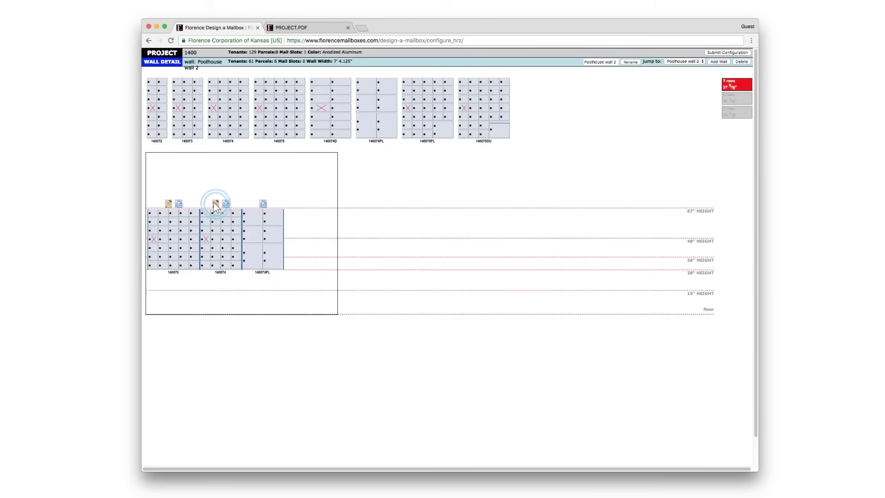
click(482, 268)
click(728, 52)
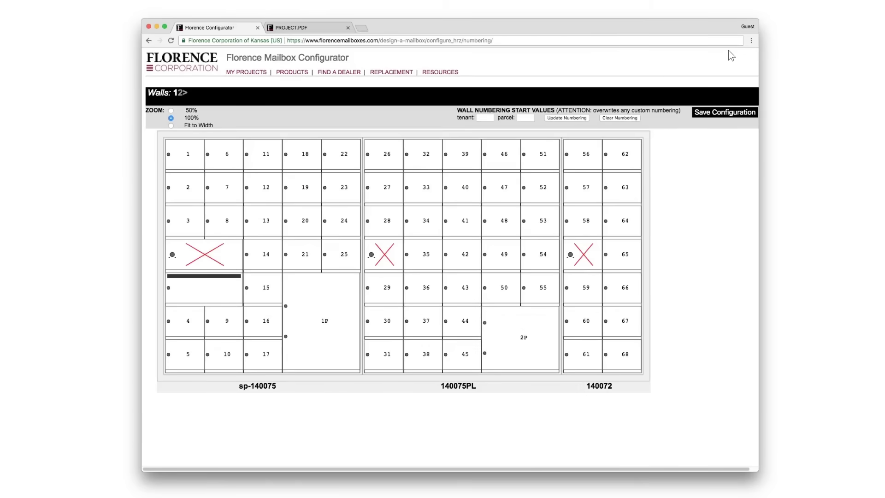
Number tenant boxes from 100 and parcels from 1, set a custom box number, and save
click(484, 118)
text(100)
key(Tab)
text(1)
click(567, 118)
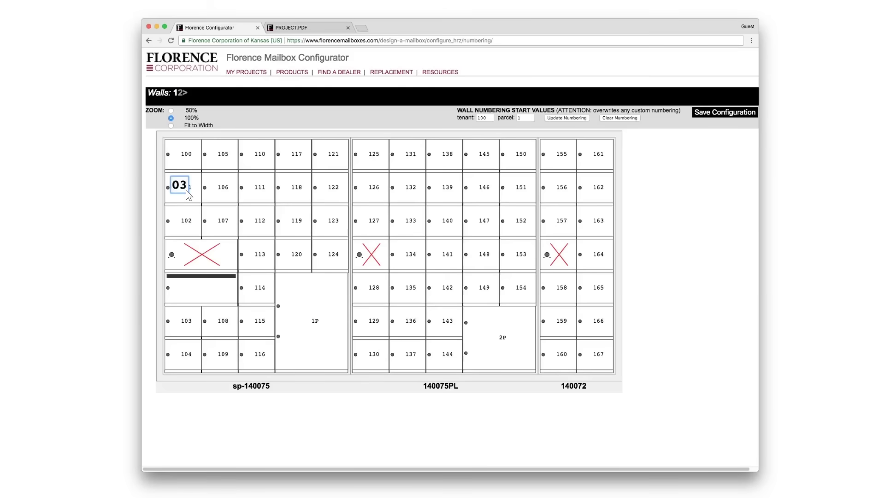
key(Return)
click(726, 112)
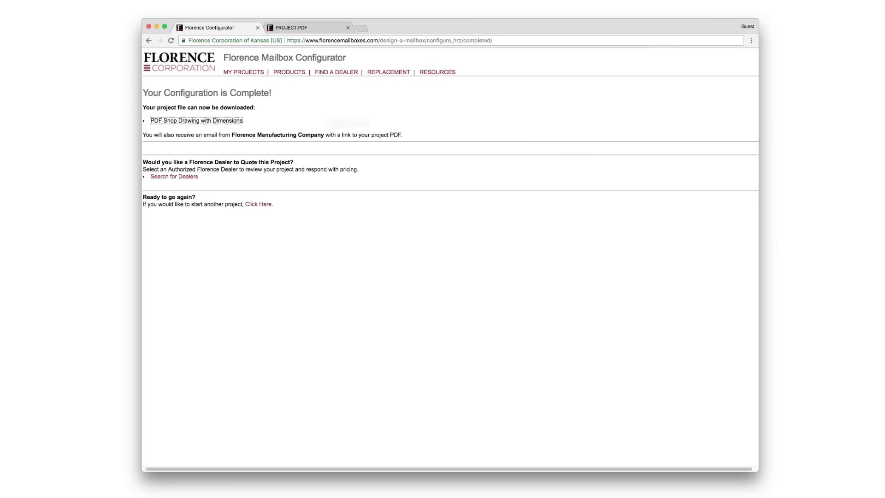
Review the PDF Shop Drawing with Dimensions in a new tab, then close it
click(195, 120)
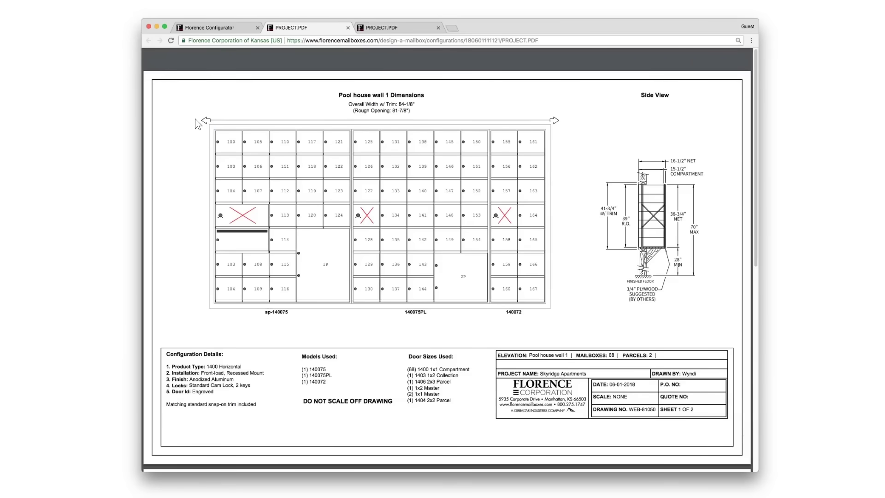
key(super+w)
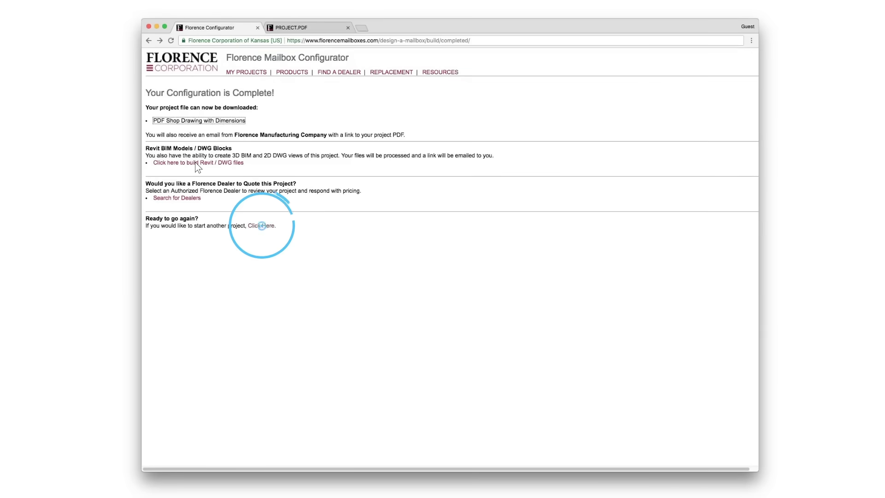
click(261, 225)
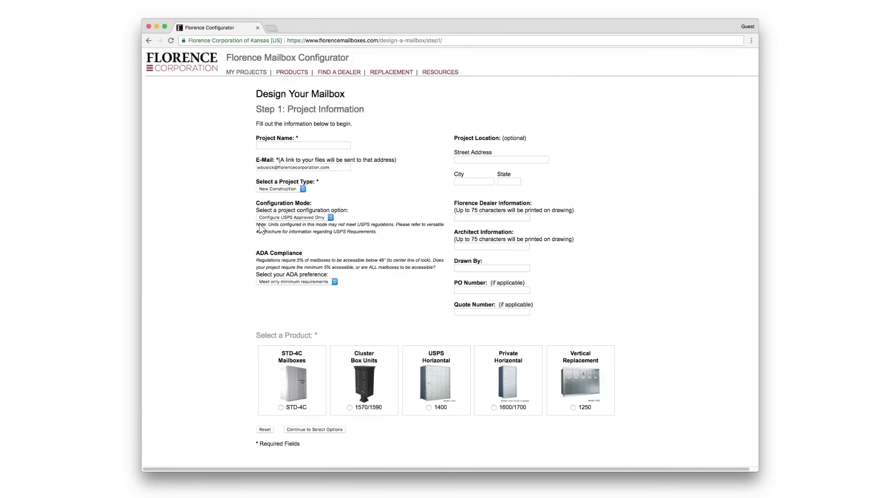
In My Projects, view the newest project's PDF drawing, then clone that Skyridge Apartments project
click(247, 72)
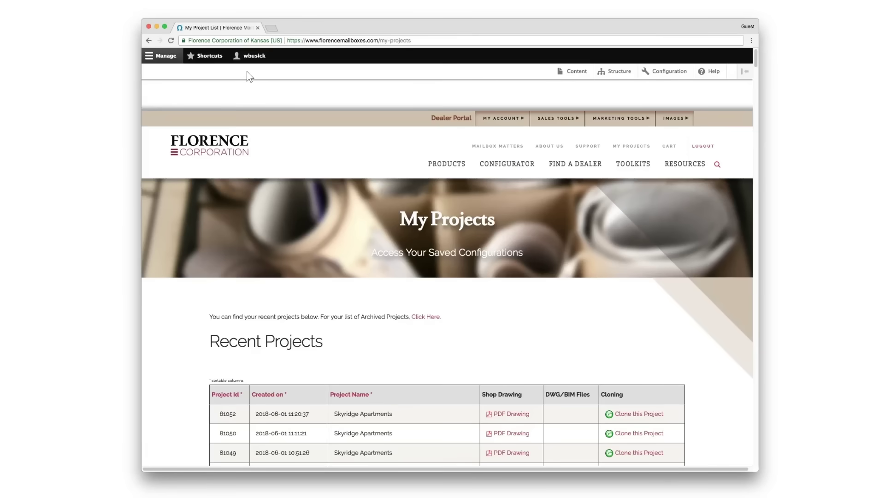
scroll(247, 71, down, 5)
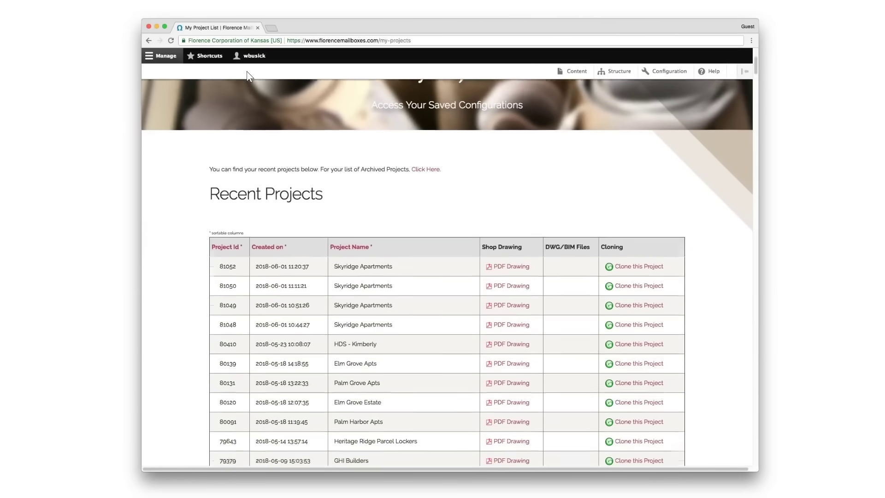
scroll(247, 72, down, 2)
scroll(247, 71, up, 5)
scroll(248, 76, up, 1)
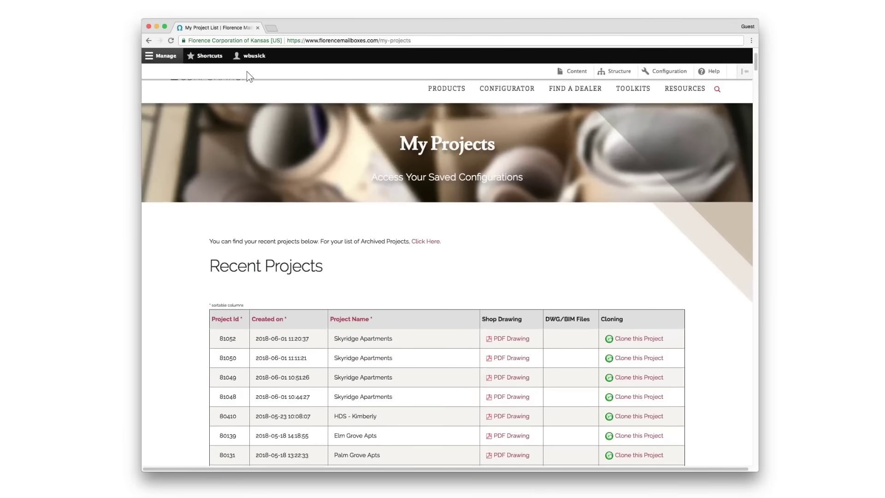
click(509, 339)
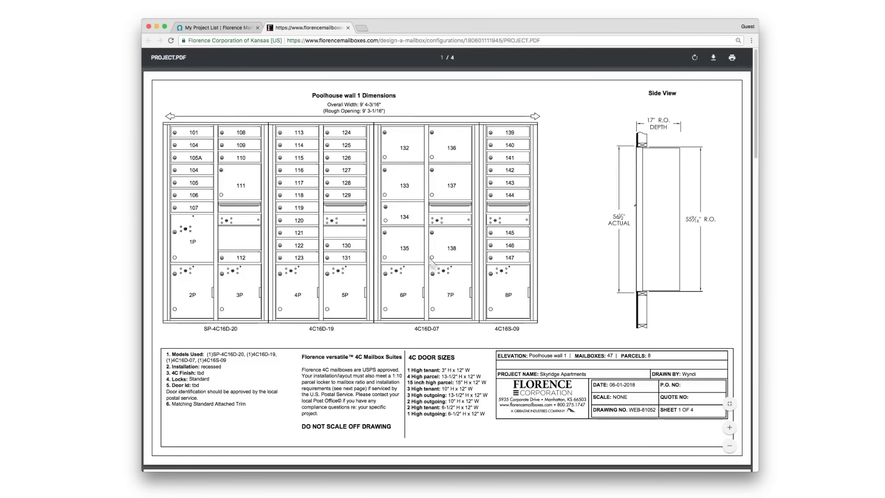
key(ctrl+shift+Tab)
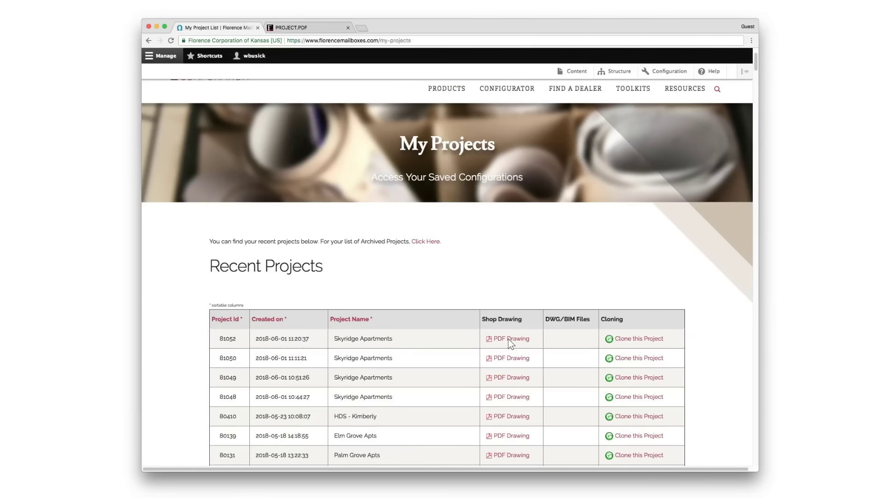
scroll(508, 338, down, 1)
click(636, 341)
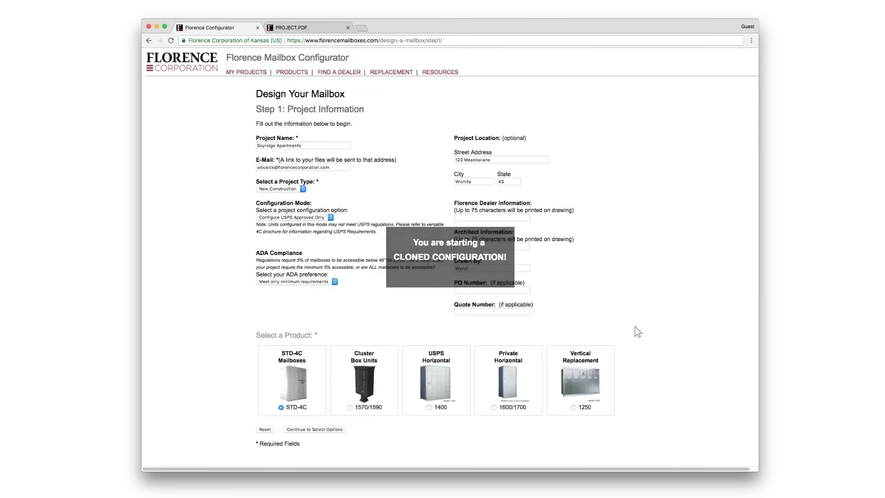
Accept the prefilled Skyridge Apartments details on the cloned Step 1 form and proceed to options
click(314, 429)
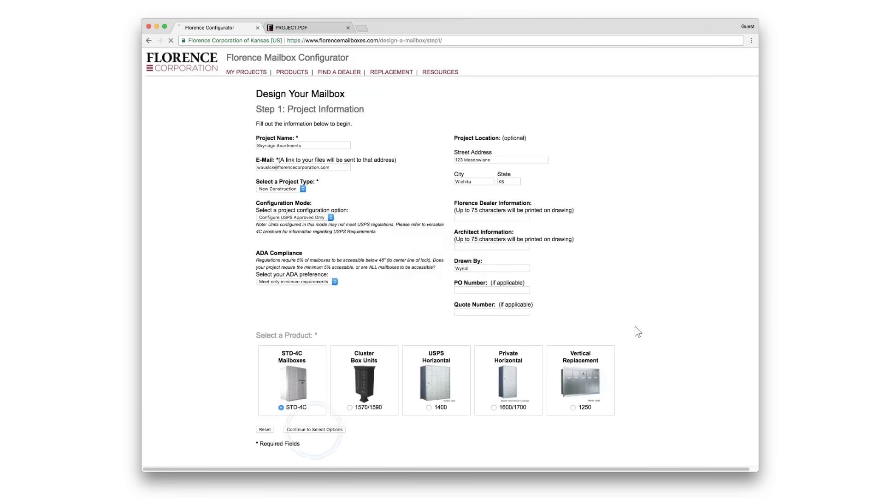